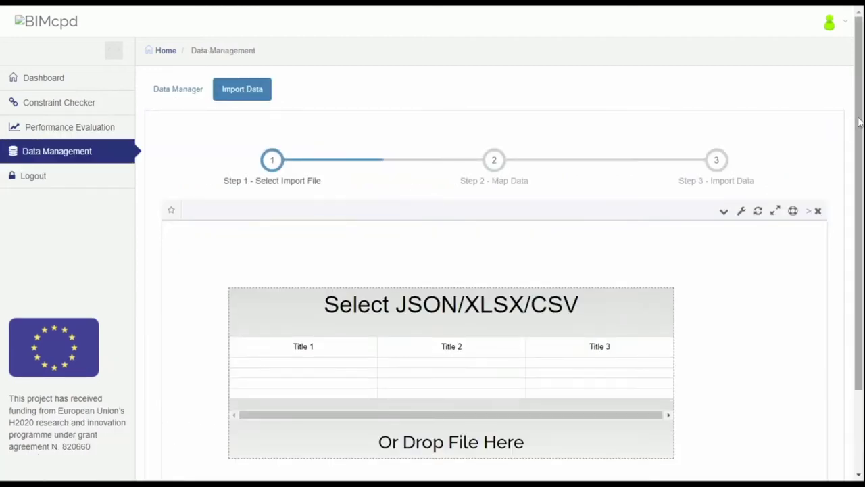
Scroll down the Import Data page to reach the file selection step
scroll(860, 122, down, 2)
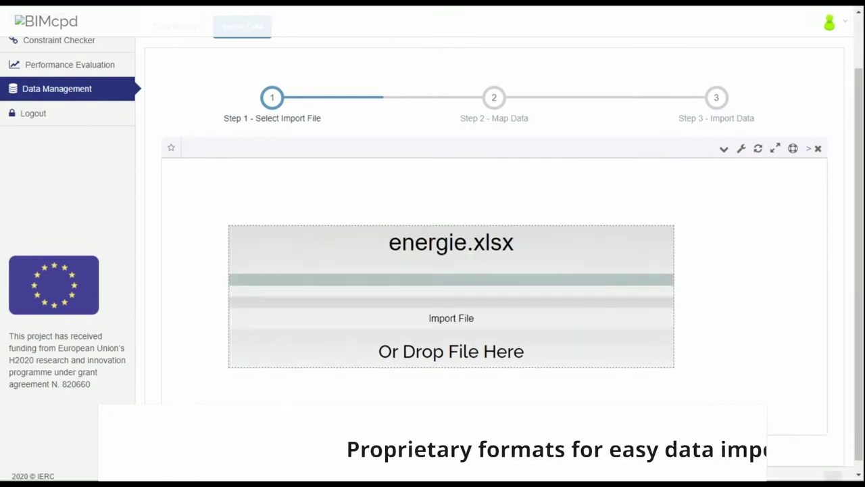
Import energie.xlsx using its energie worksheet
click(450, 317)
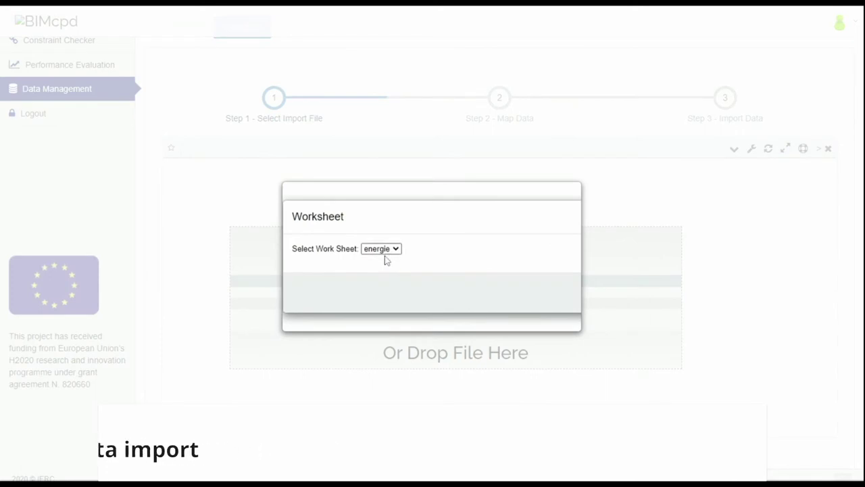
click(394, 332)
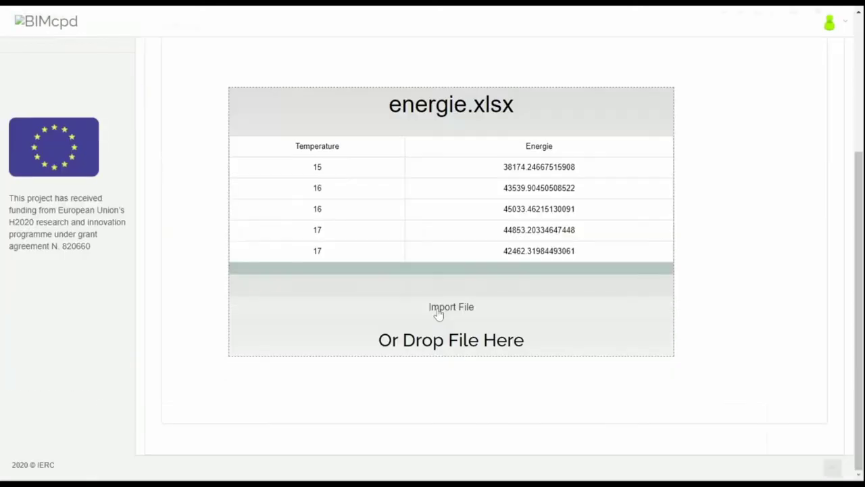
click(438, 312)
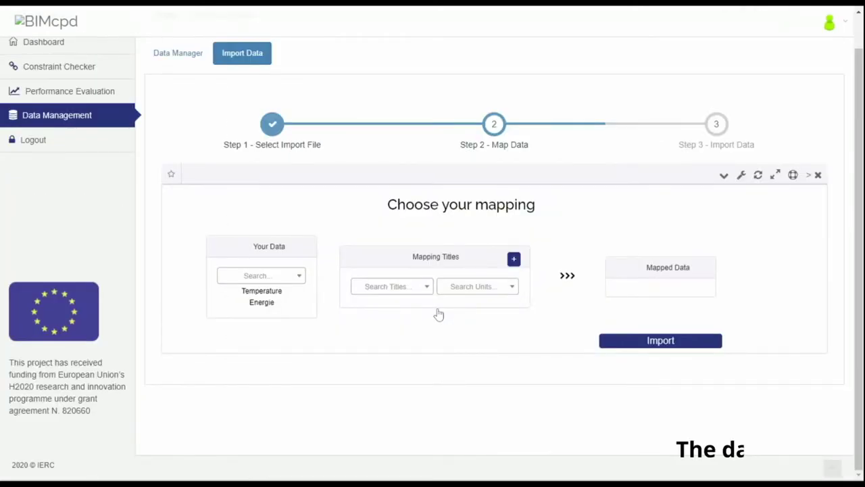
Map Temperature to Temperature in celsius, then choose a mapping title for Energie
click(275, 291)
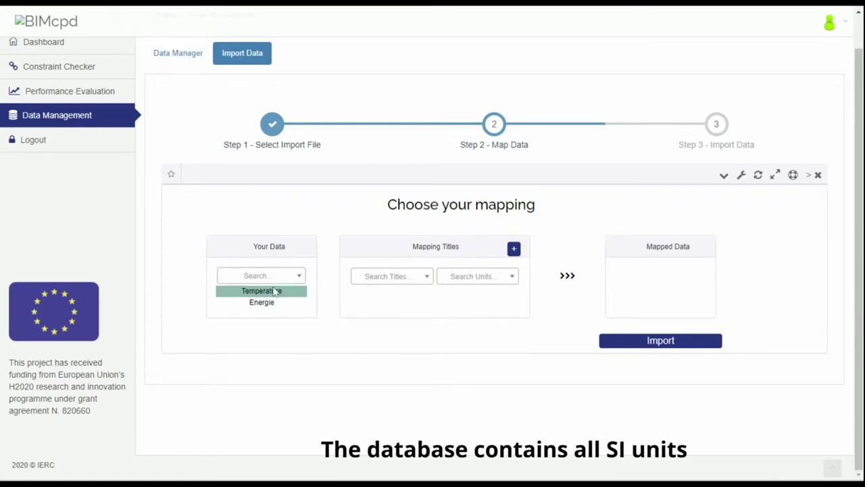
click(278, 295)
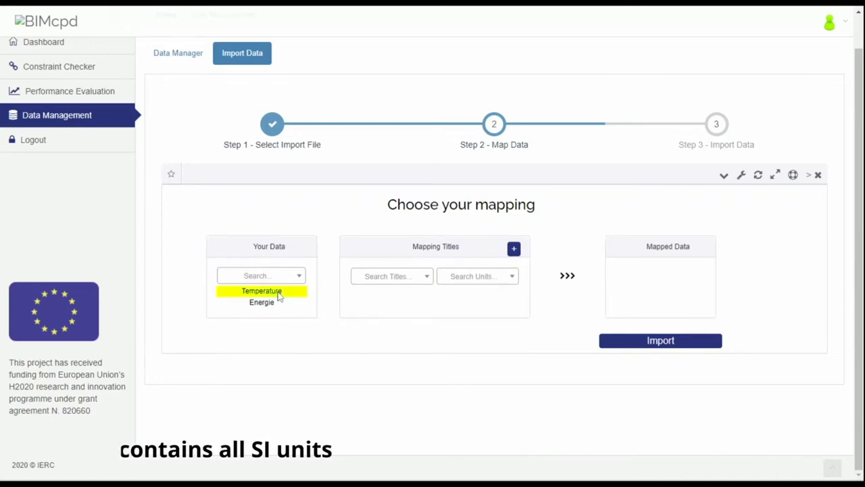
click(406, 296)
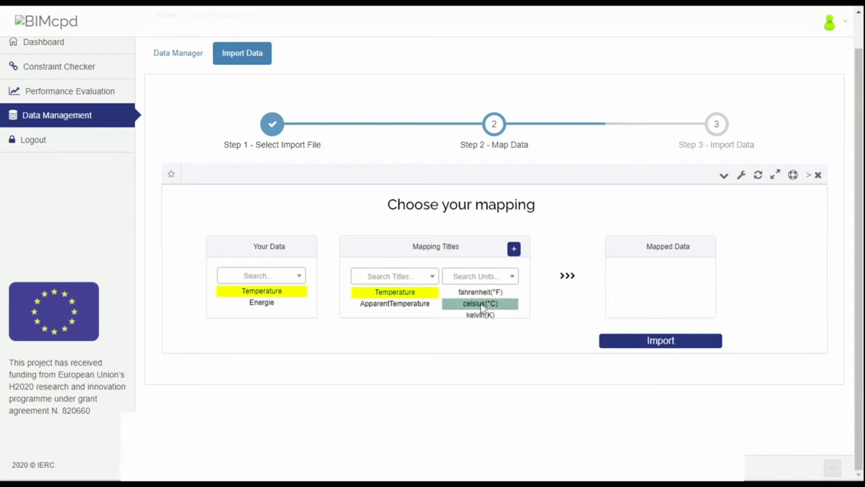
click(484, 305)
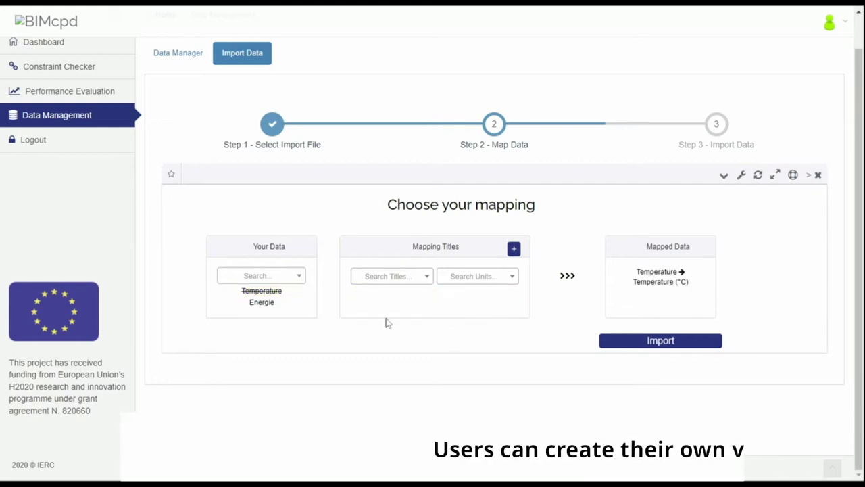
click(271, 304)
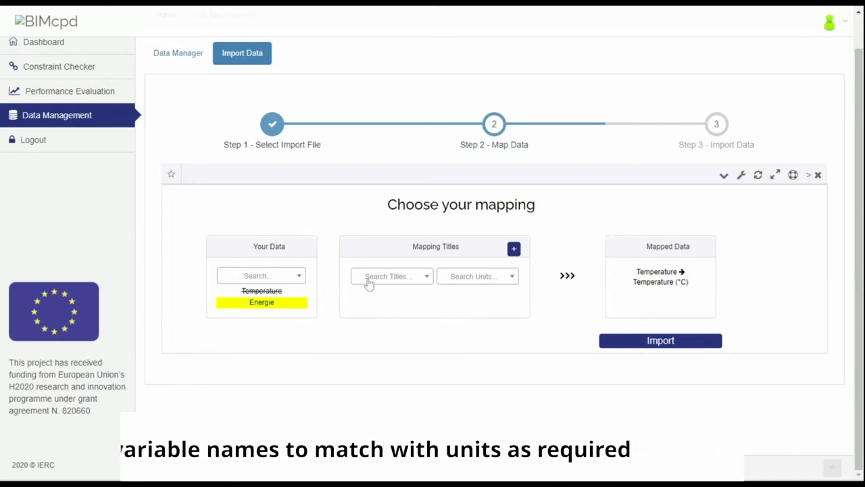
click(369, 283)
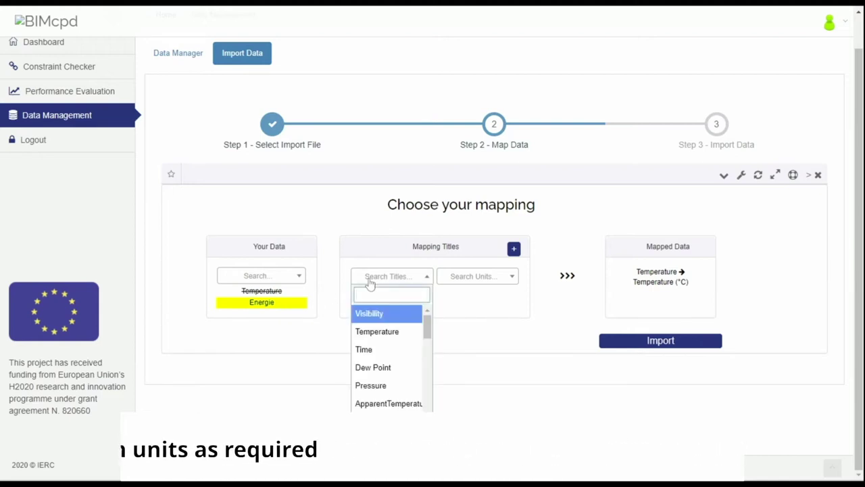
Map Energie to the Electricity title and save the imported dataset
text(ele)
click(371, 312)
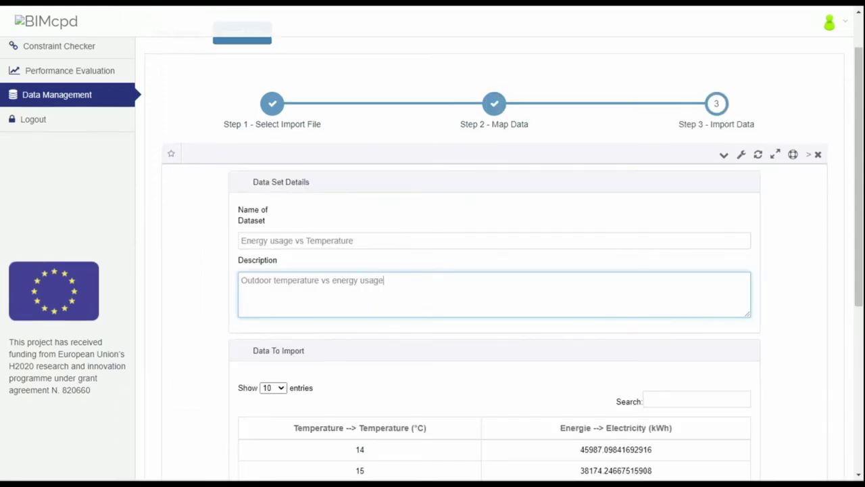
scroll(321, 317, down, 2)
scroll(320, 317, down, 1)
scroll(320, 317, down, 2)
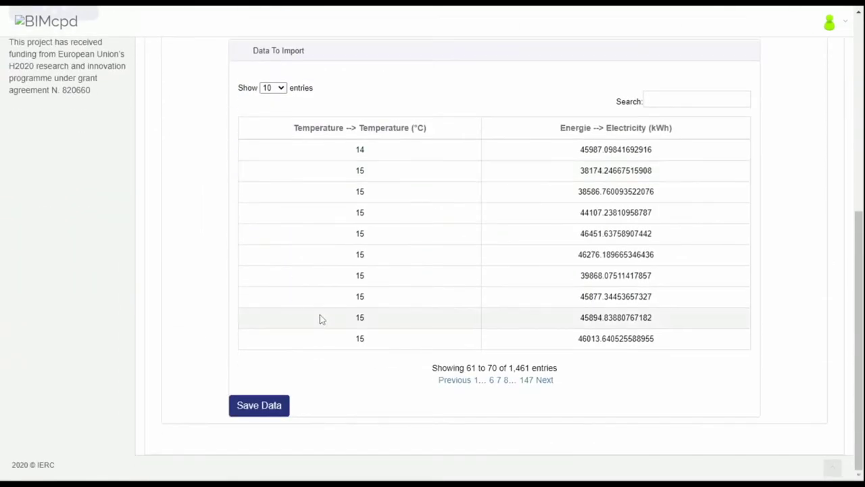
click(256, 405)
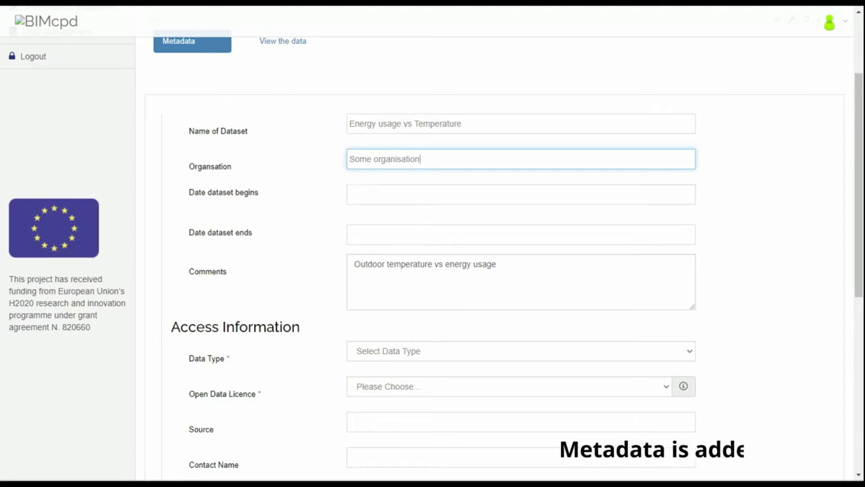
Set metadata start date 1/1/2020, data type Confidential and licence, then save
key(Tab)
text(1/1/)
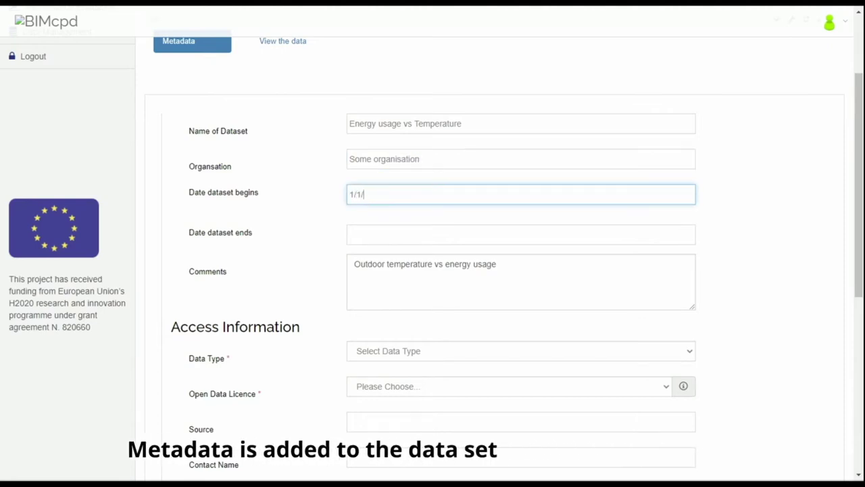
text(2020)
key(Tab)
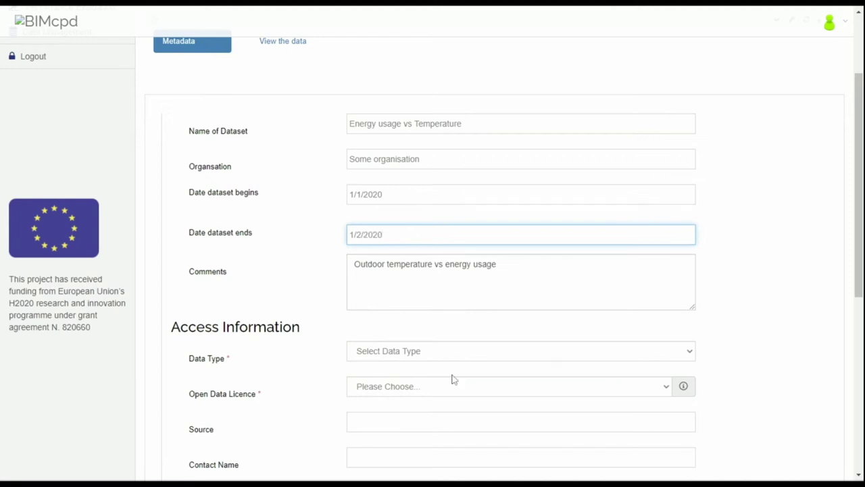
click(452, 354)
click(434, 386)
text(20/82020)
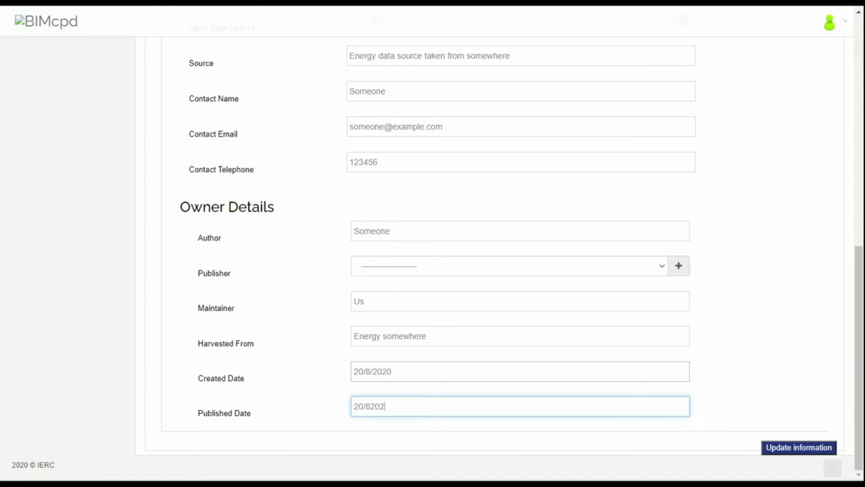
click(788, 453)
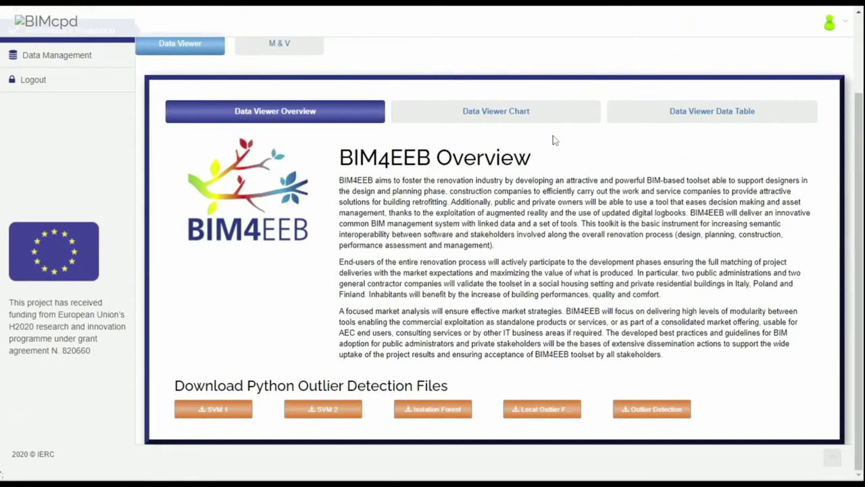
Start a new chart with Eri Electricity Sample1 as its data source
click(507, 117)
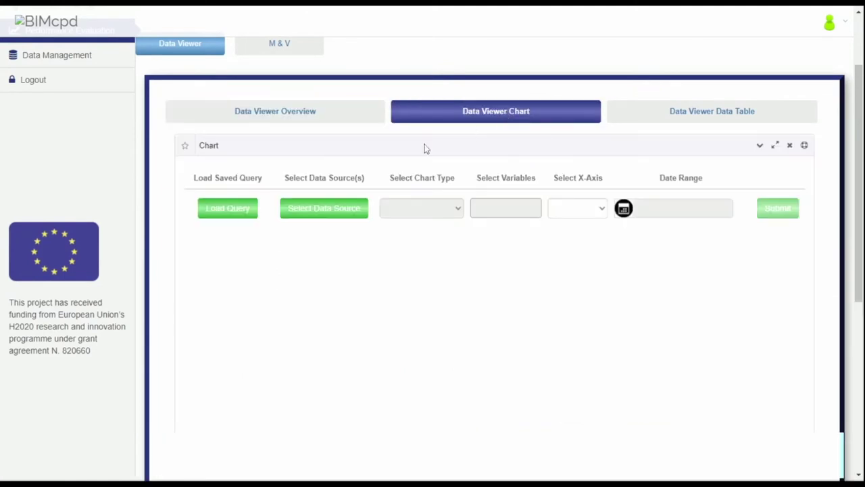
click(335, 221)
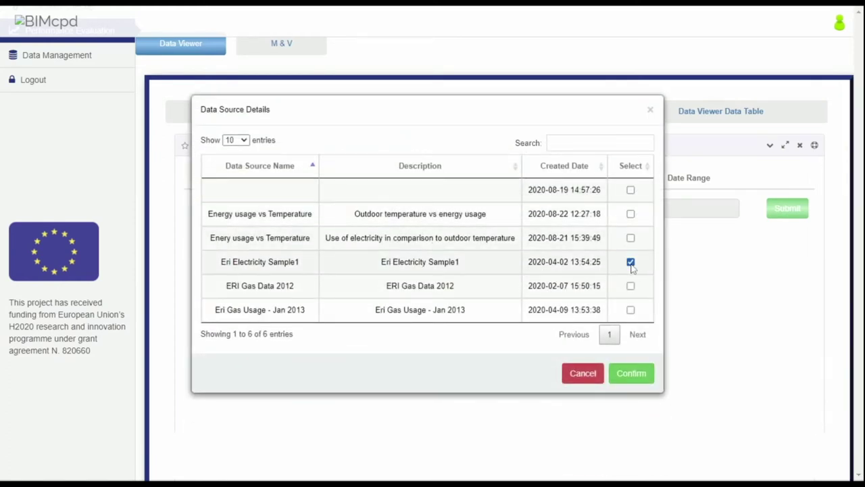
click(631, 373)
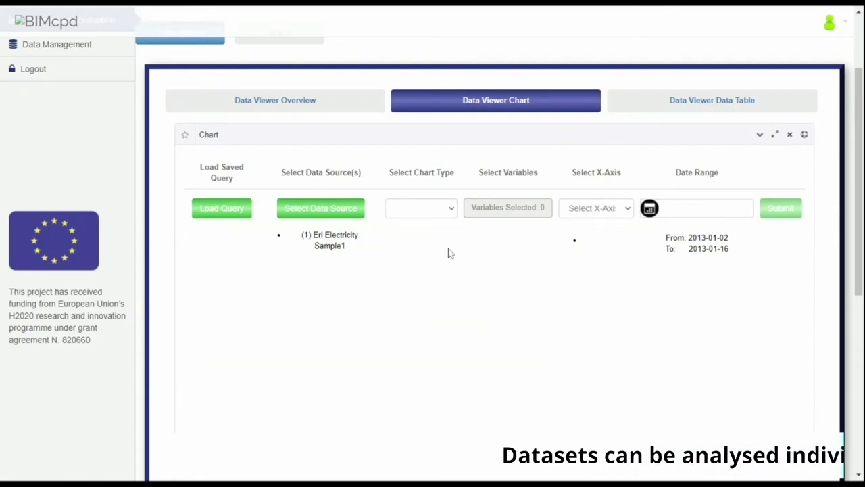
Chart Electricity over time as a composition bar chart and review its outlier table
click(436, 211)
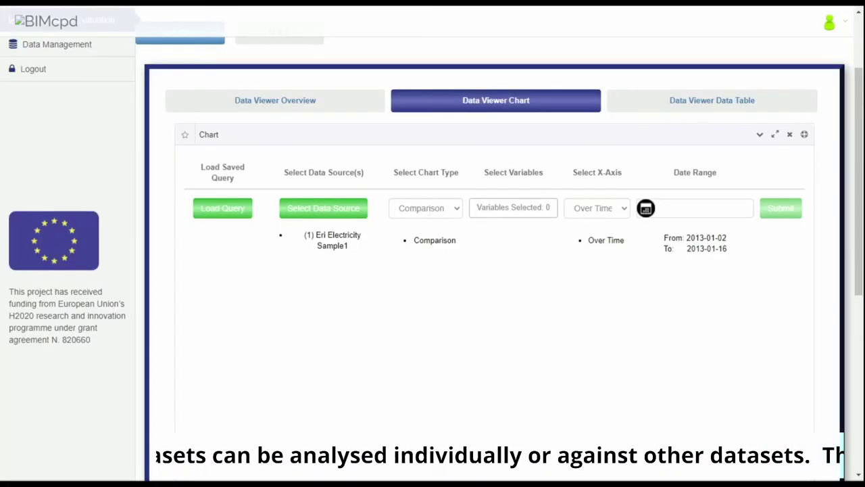
click(531, 207)
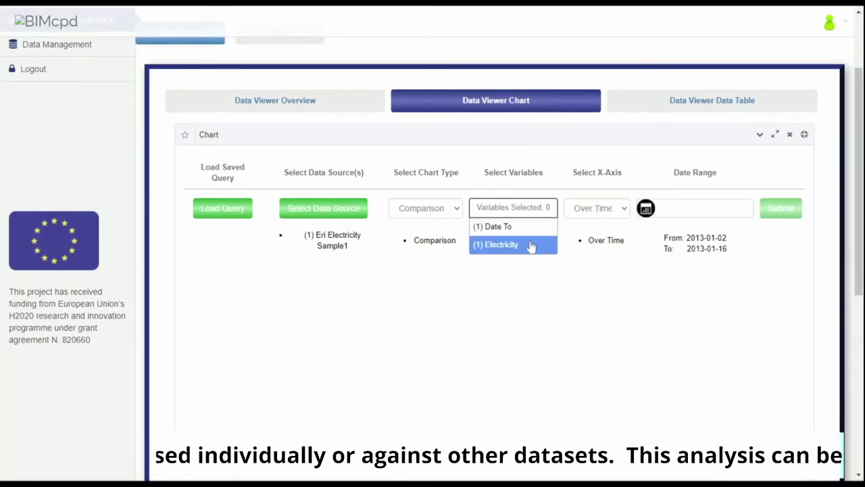
click(532, 245)
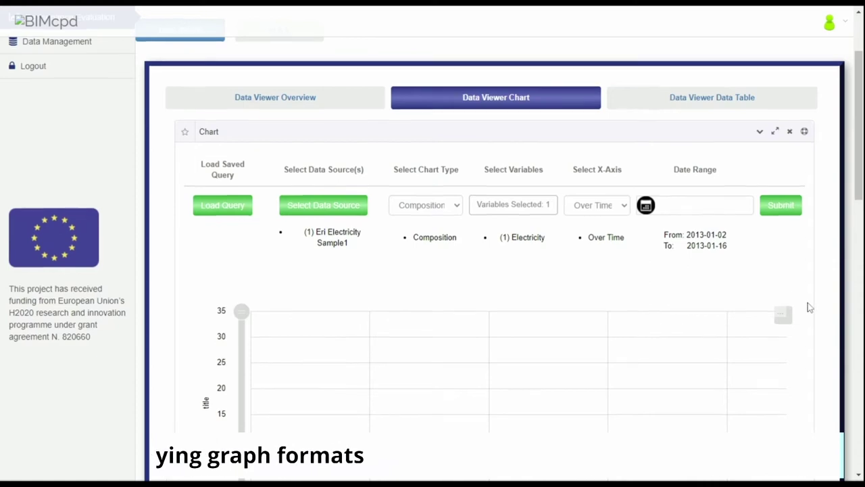
scroll(808, 306, down, 2)
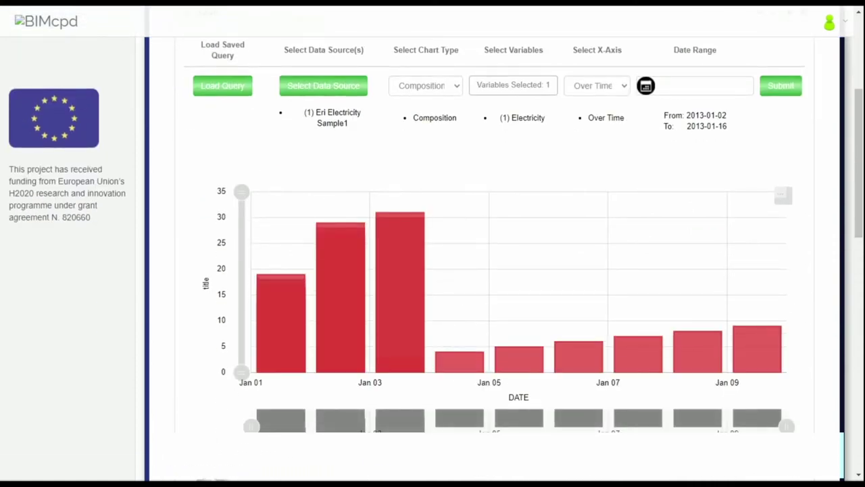
scroll(226, 253, down, 10)
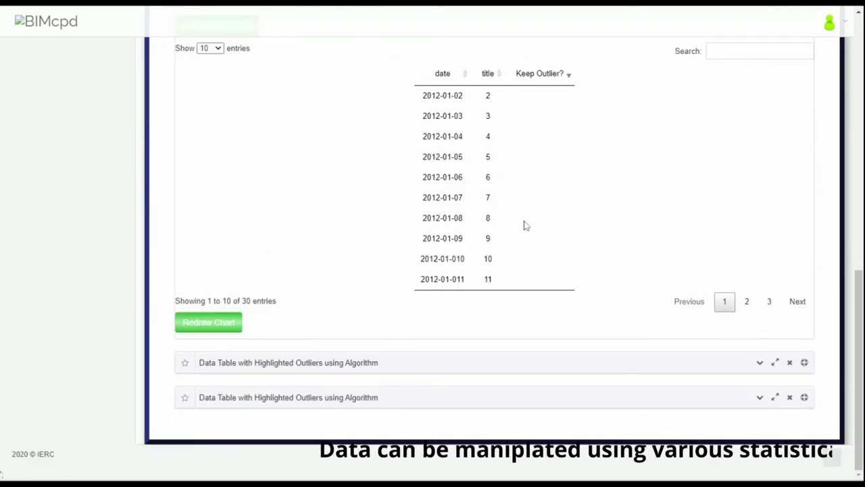
Scroll back up and return to the Eri Electricity Sample1 chart view
scroll(526, 224, down, 4)
scroll(526, 225, up, 1)
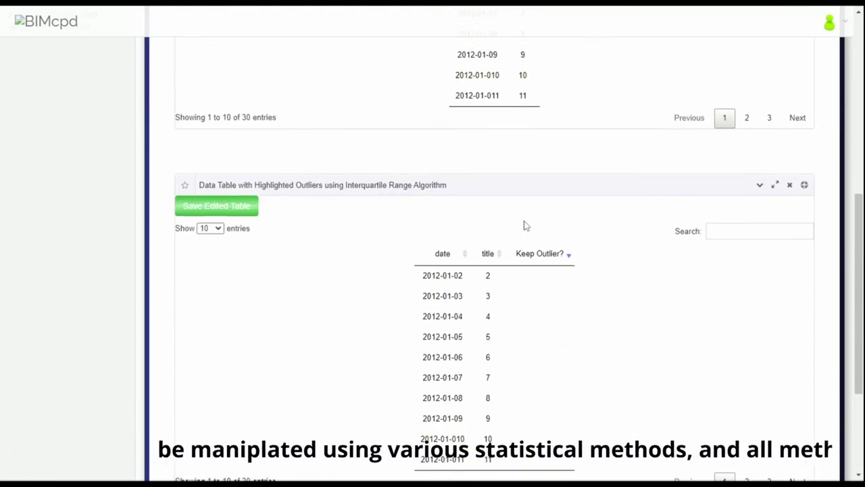
scroll(524, 225, up, 1)
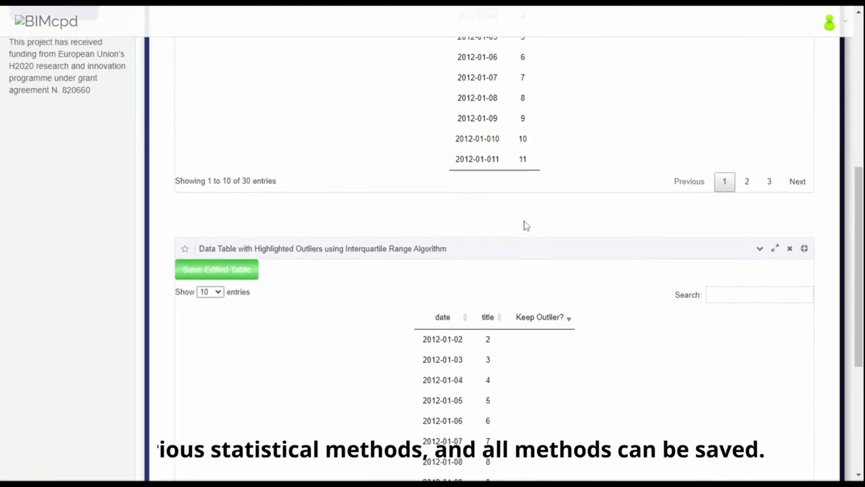
scroll(525, 227, up, 3)
scroll(526, 225, up, 2)
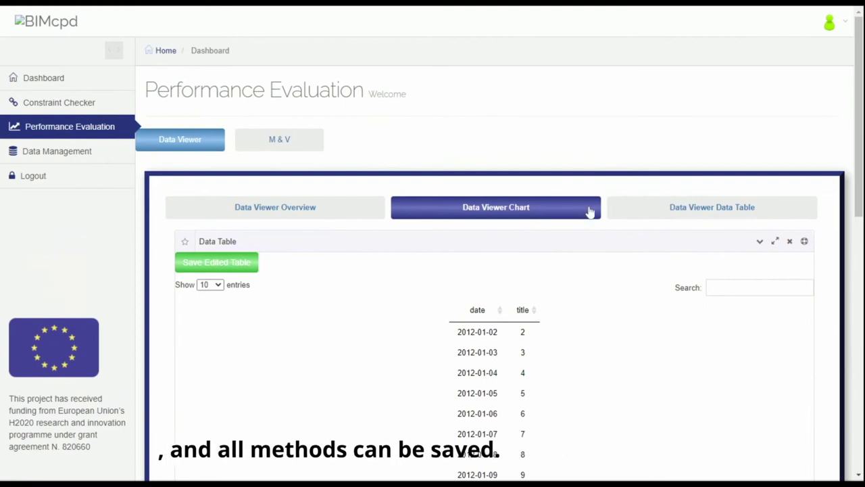
click(692, 207)
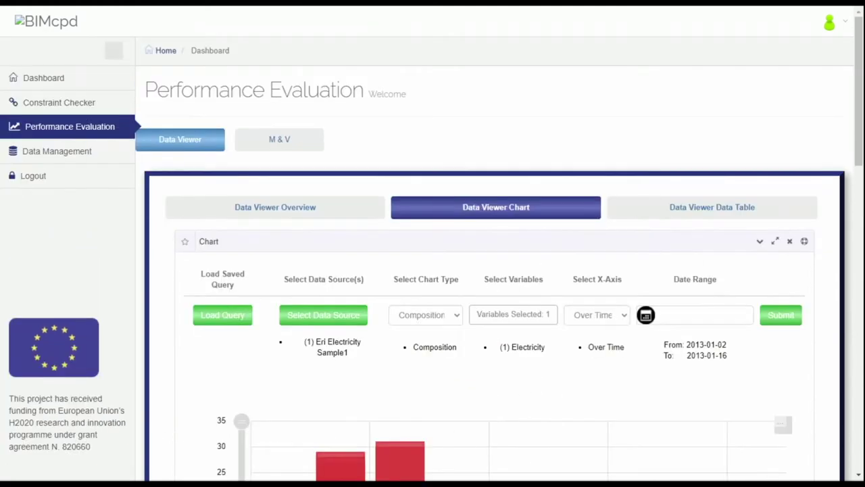
Open the M&V section and view its report form
click(269, 142)
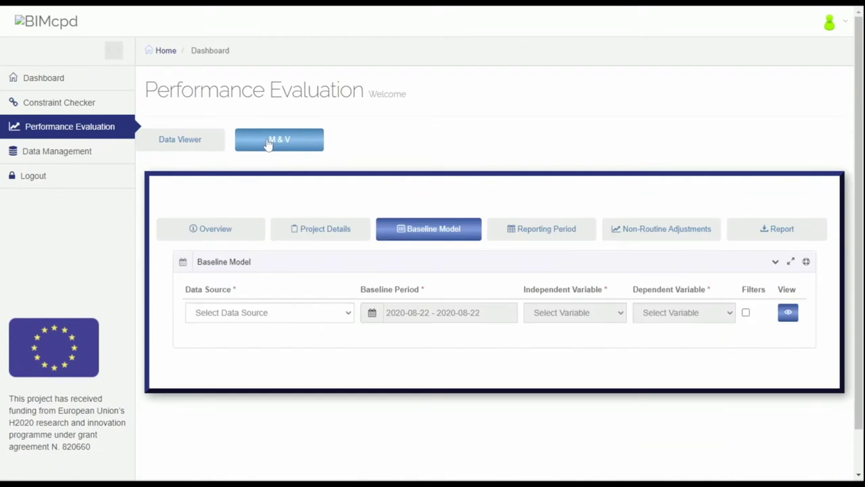
click(778, 233)
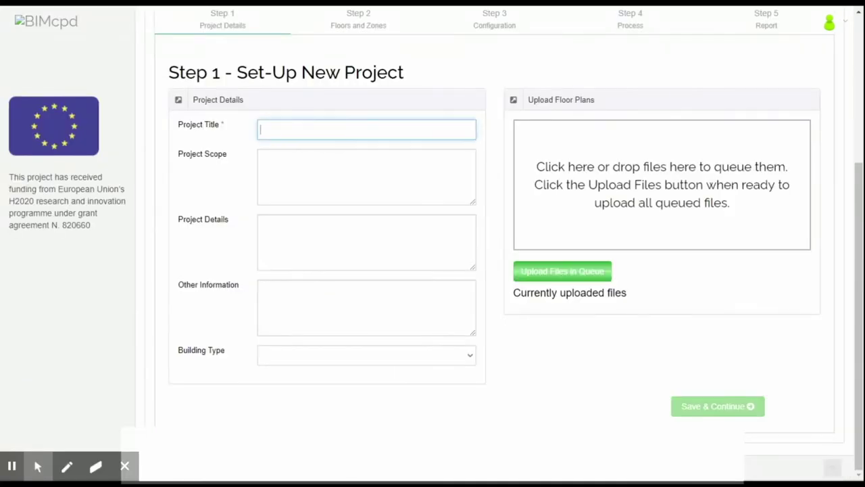
Title the project House and enter Bungalow in the scope, details and other fields
text(House)
key(Tab)
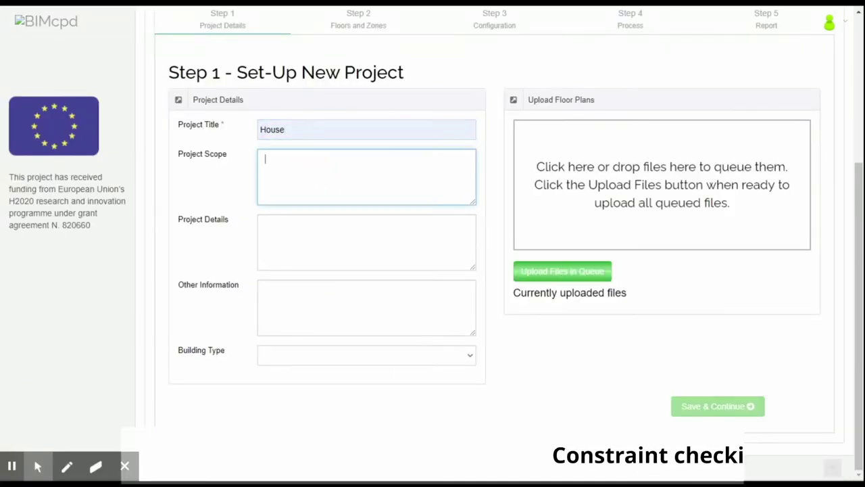
text(Bungalow)
key(Tab)
text(Bungalow)
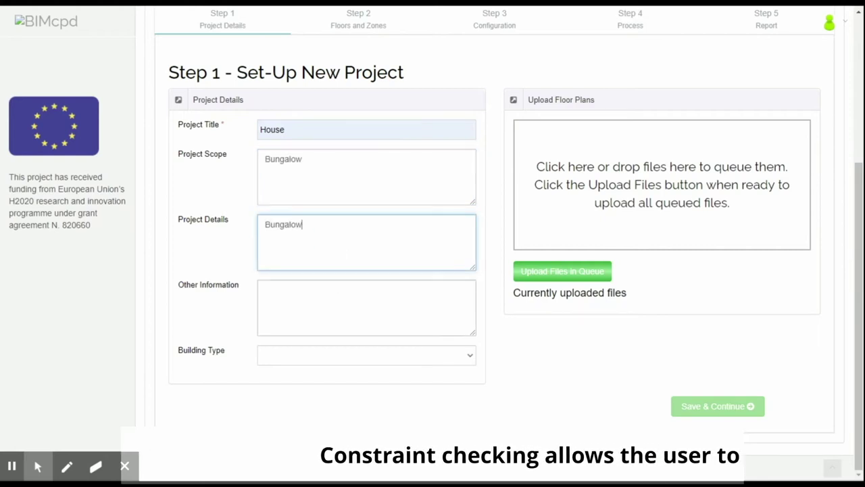
click(336, 293)
text(Bungalow)
Set building type Residential, upload basic_plan.jpg, and save the project details
click(361, 359)
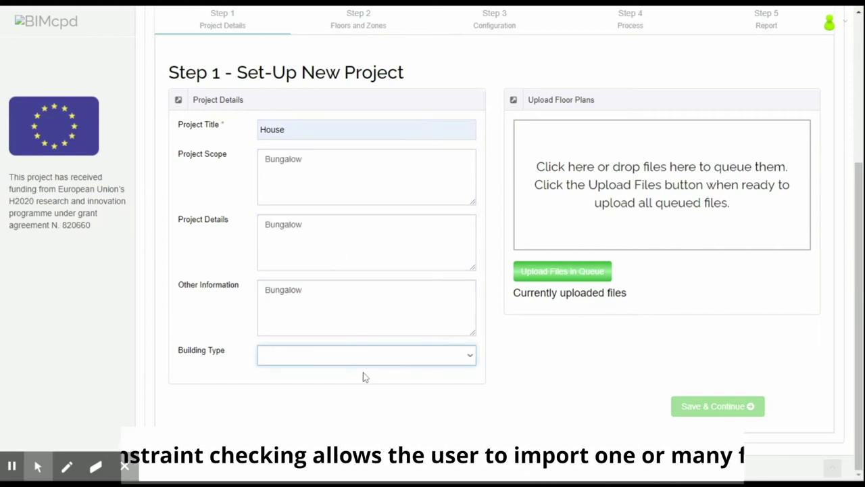
click(363, 376)
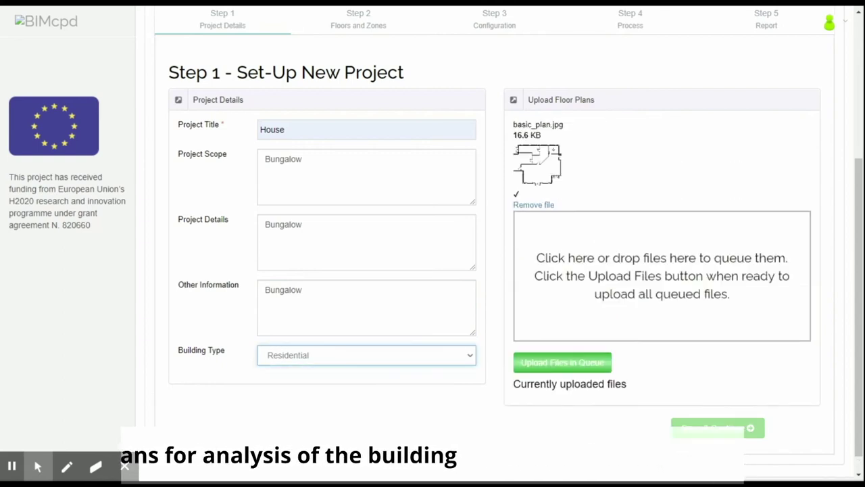
click(543, 361)
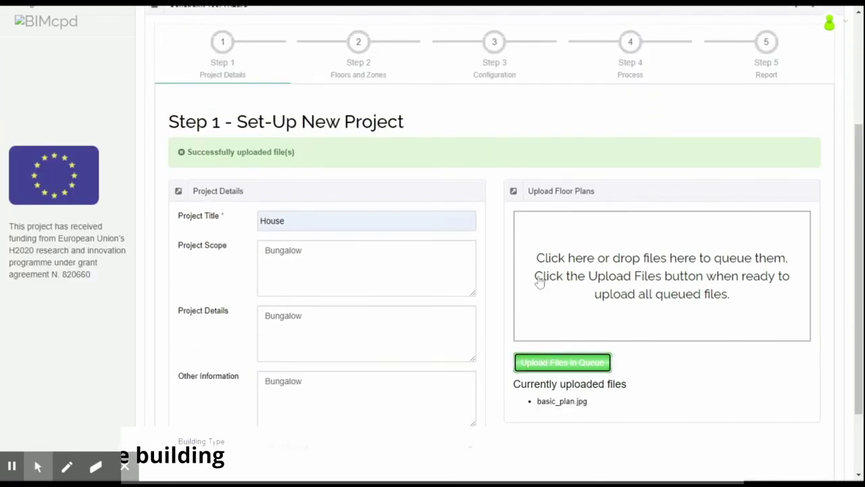
scroll(677, 374, down, 3)
click(734, 405)
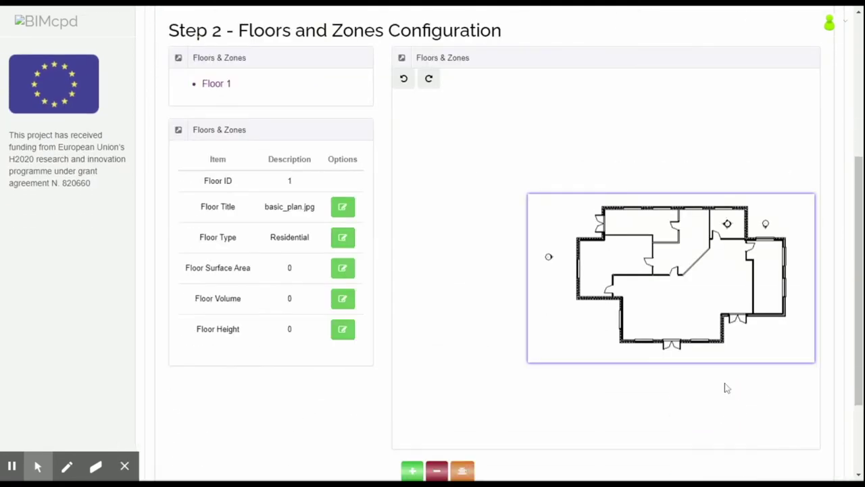
Position the floor plan and mark the outer wall corners with the outline tool
scroll(581, 337, down, 4)
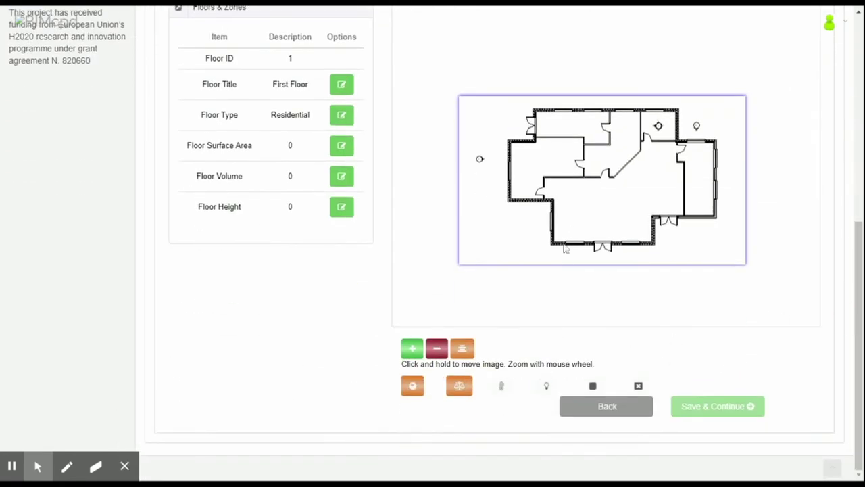
scroll(565, 249, up, 2)
drag(599, 208, 584, 246)
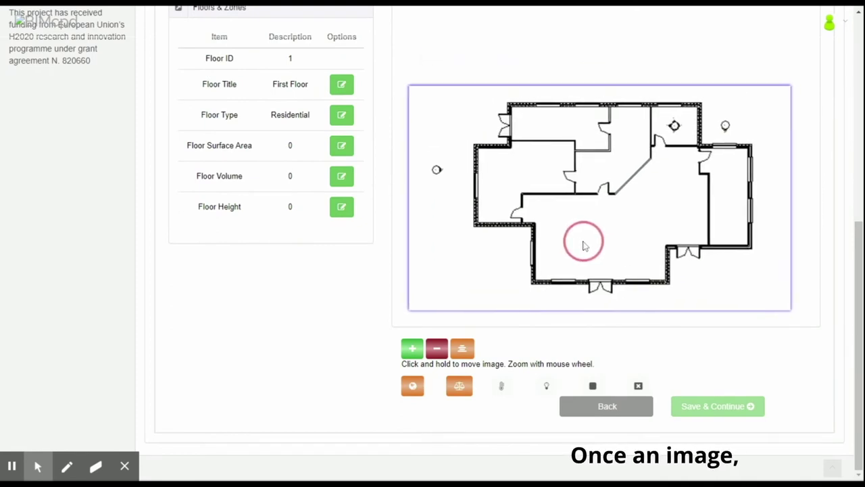
click(413, 386)
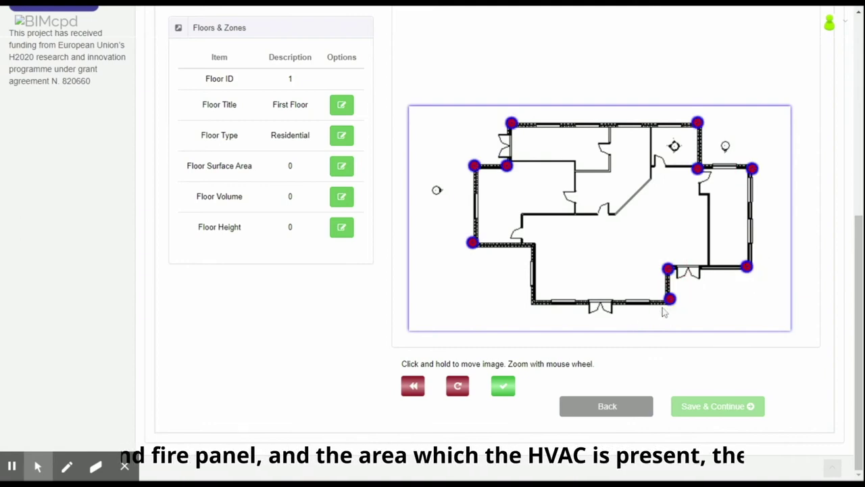
click(533, 303)
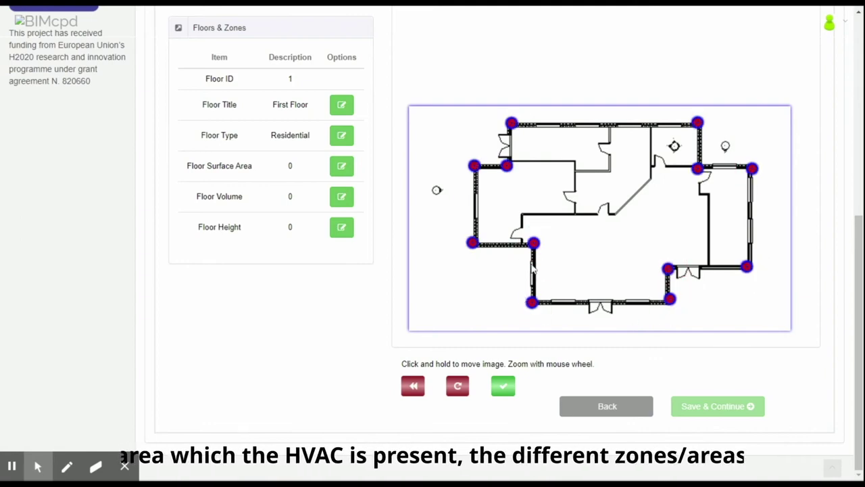
Close the building outline, then trace and create a first room zone
click(500, 386)
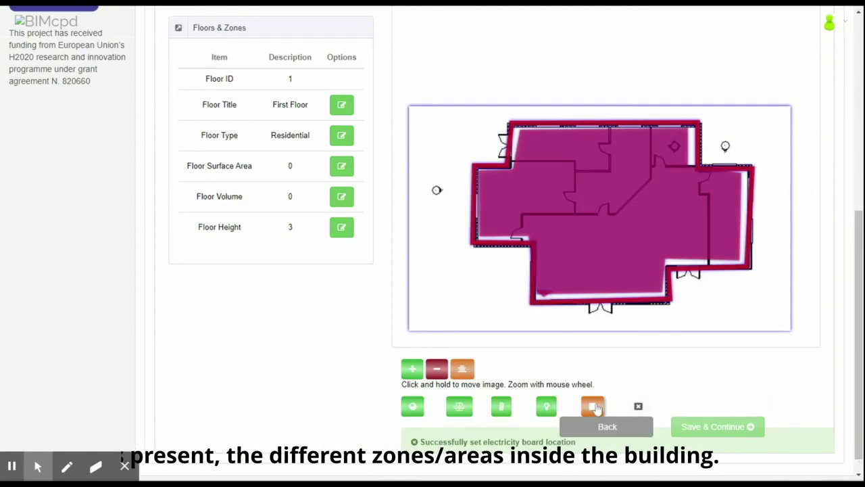
click(593, 407)
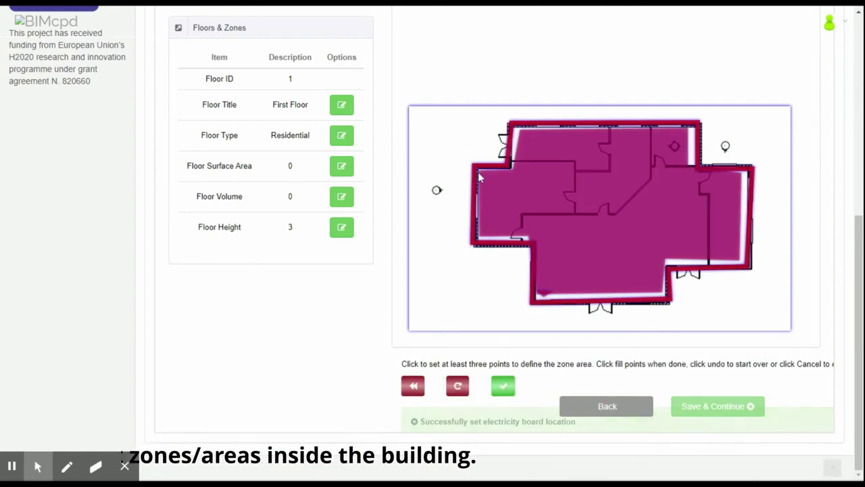
click(477, 171)
click(509, 167)
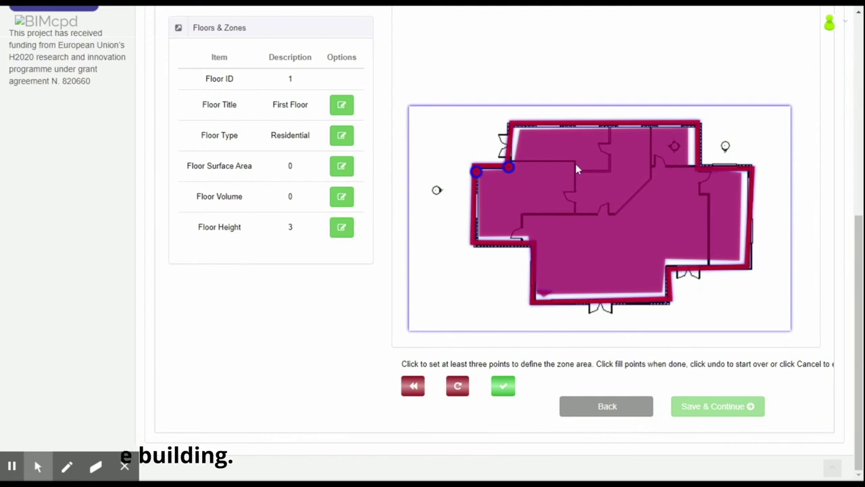
click(574, 164)
click(519, 212)
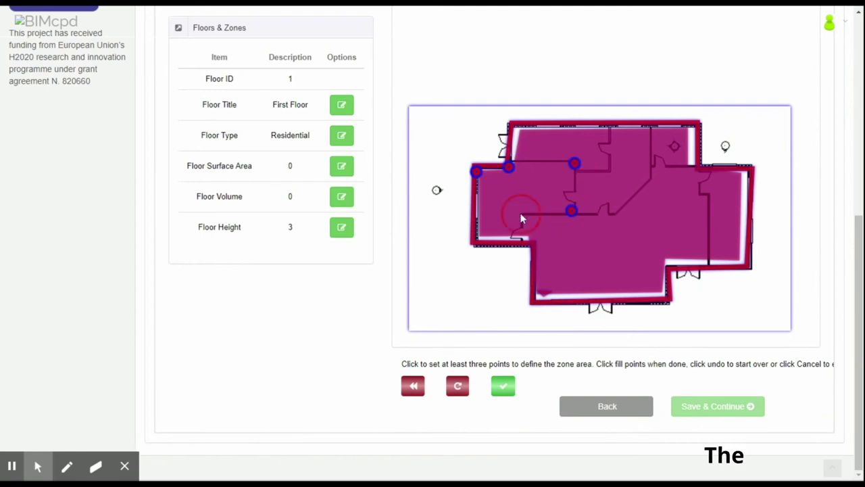
click(516, 235)
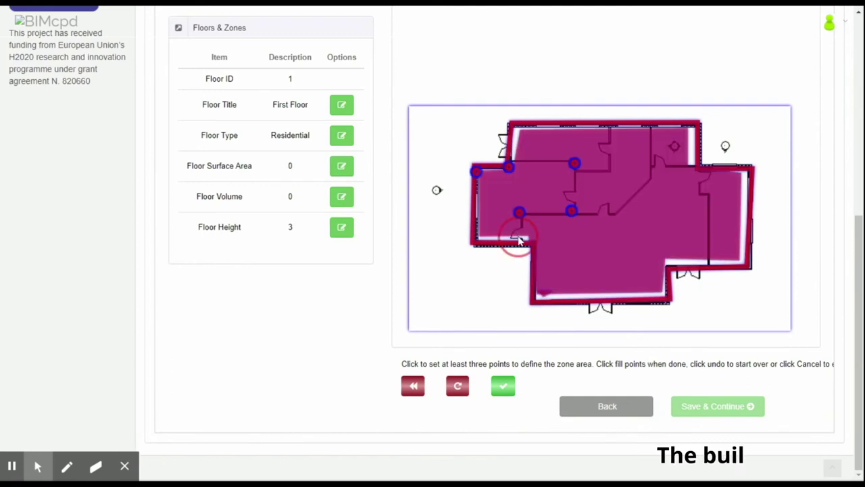
click(503, 386)
click(602, 404)
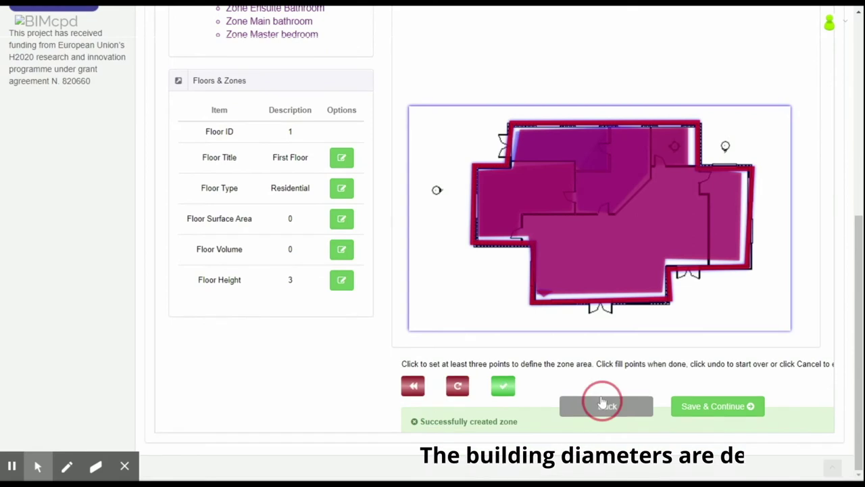
Trace the corners of the open living area zone along its walls
click(526, 221)
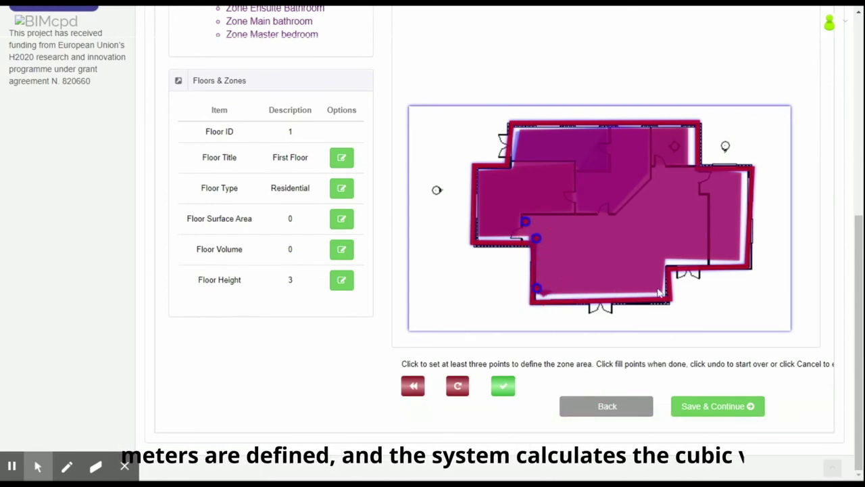
click(663, 259)
click(702, 259)
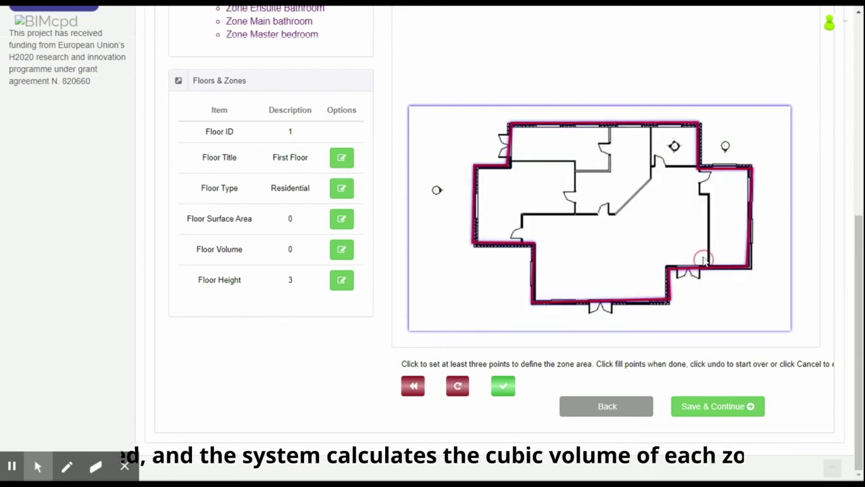
click(693, 173)
click(655, 173)
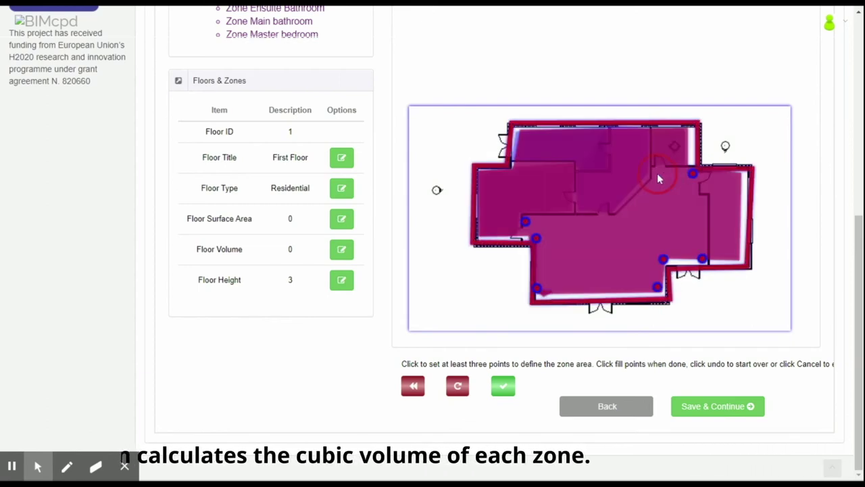
click(634, 205)
click(613, 218)
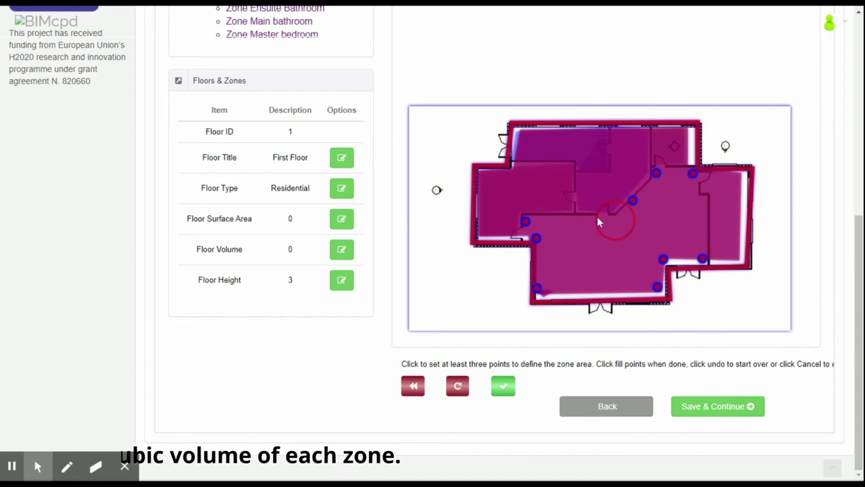
click(576, 217)
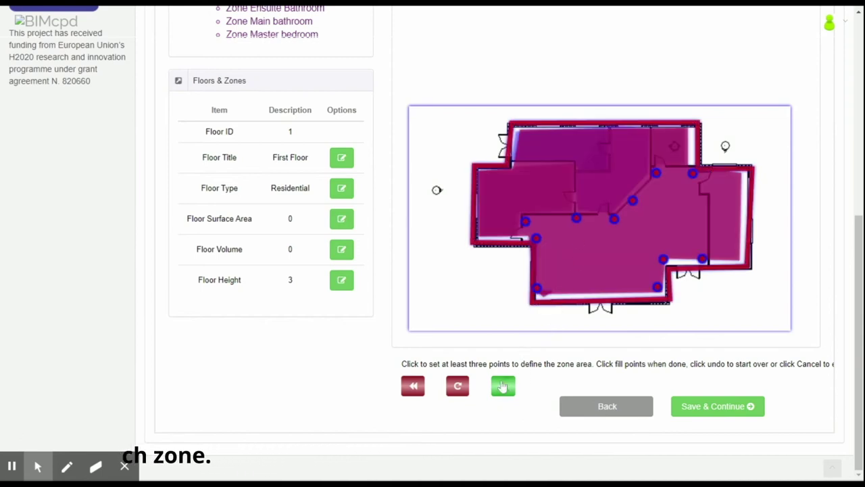
Save the traced zone as Sitting/Dining Area and continue to constraints configuration
click(502, 386)
click(464, 223)
text(Sitting/Dining Area)
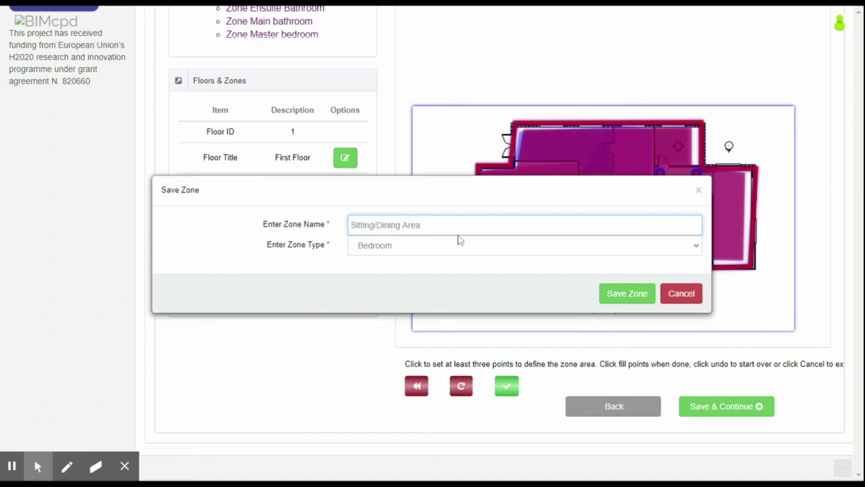
key(Tab)
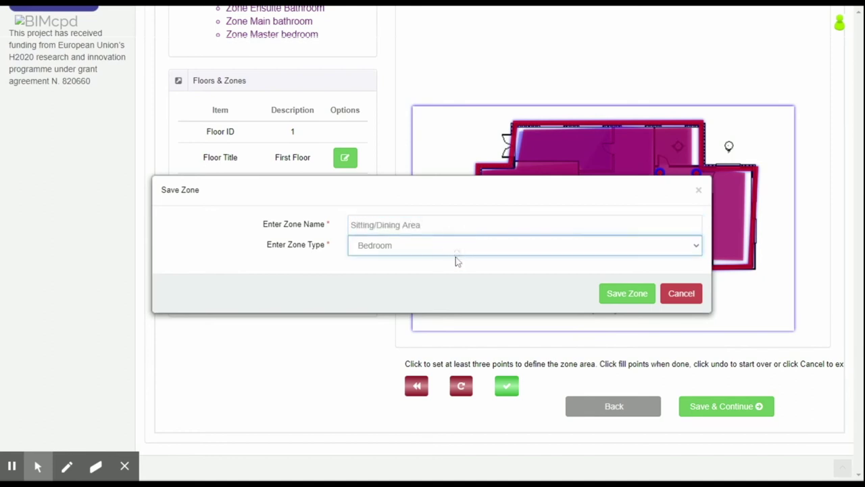
click(627, 294)
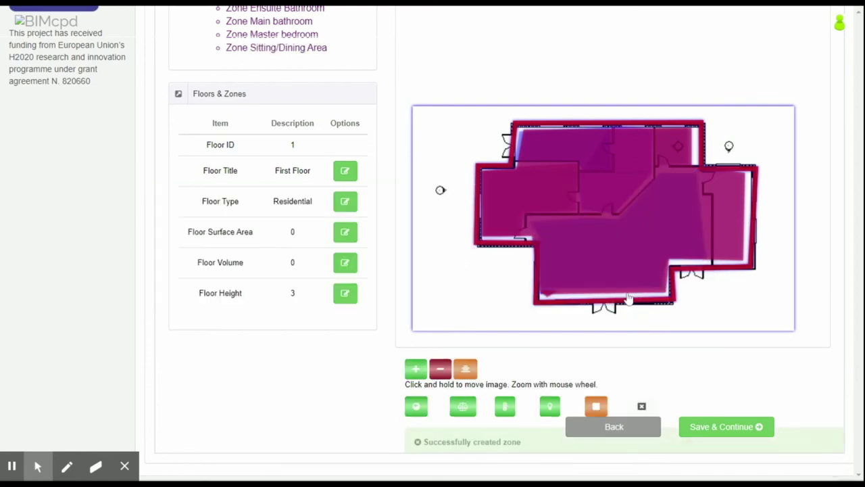
click(713, 427)
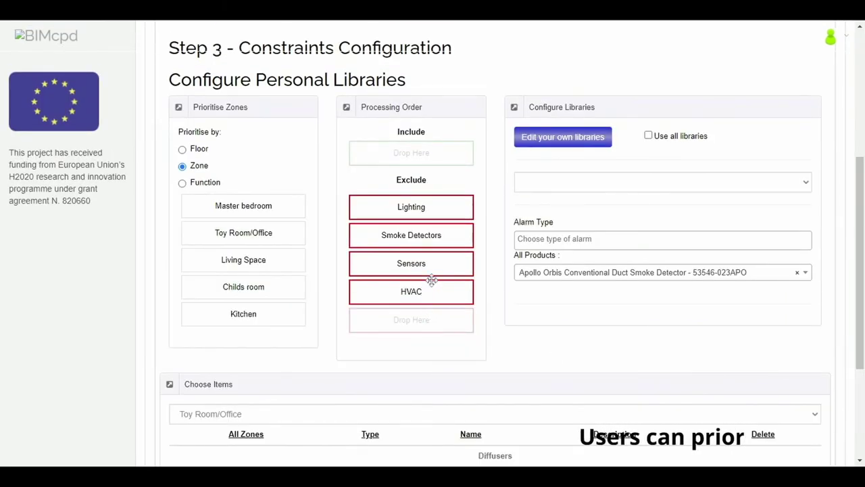
Include HVAC in the processing order and select the HVAC library for configuration
drag(431, 279, 429, 150)
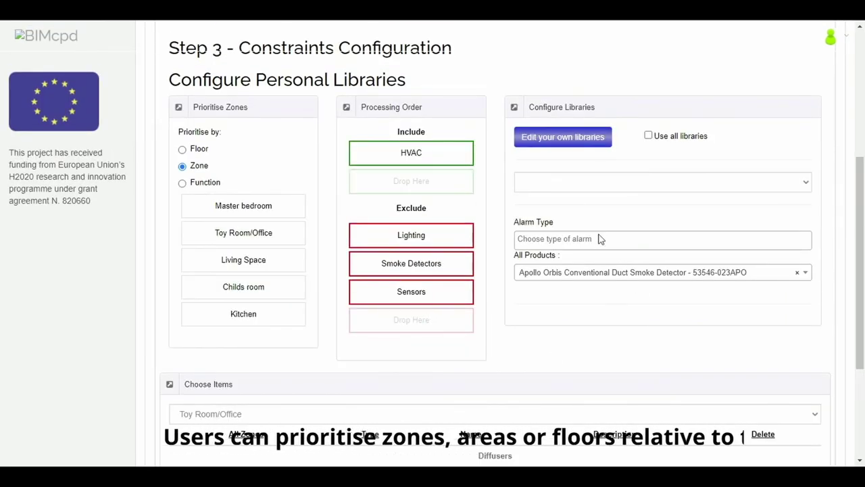
click(585, 185)
click(579, 206)
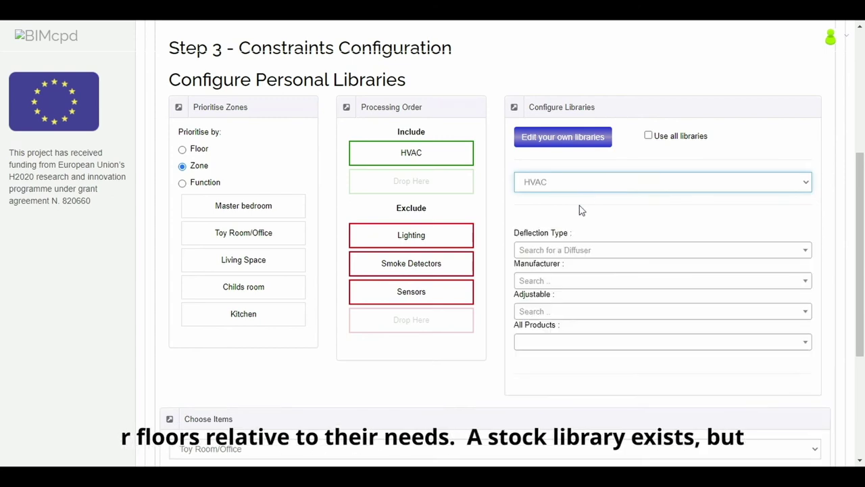
Pick the 3 x 5-1/2 in. Wall Louvered Diffuser from the HVAC All Products list
click(587, 342)
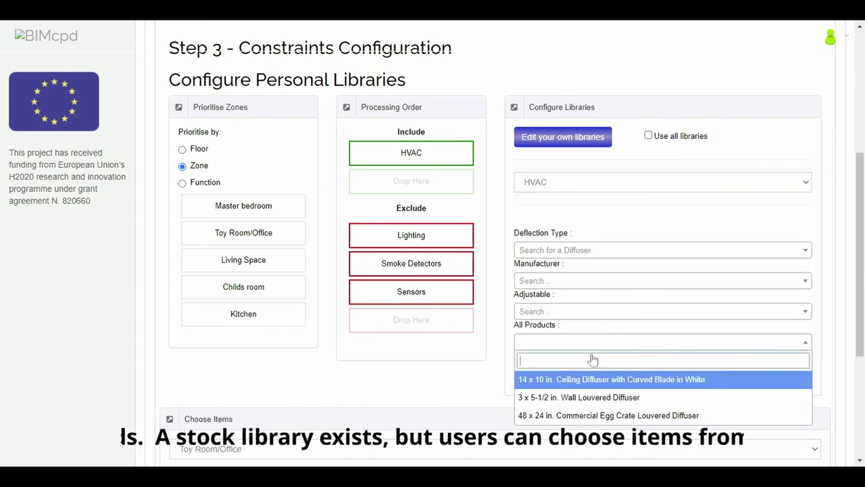
click(595, 399)
scroll(590, 383, down, 1)
scroll(588, 383, down, 2)
scroll(589, 383, up, 1)
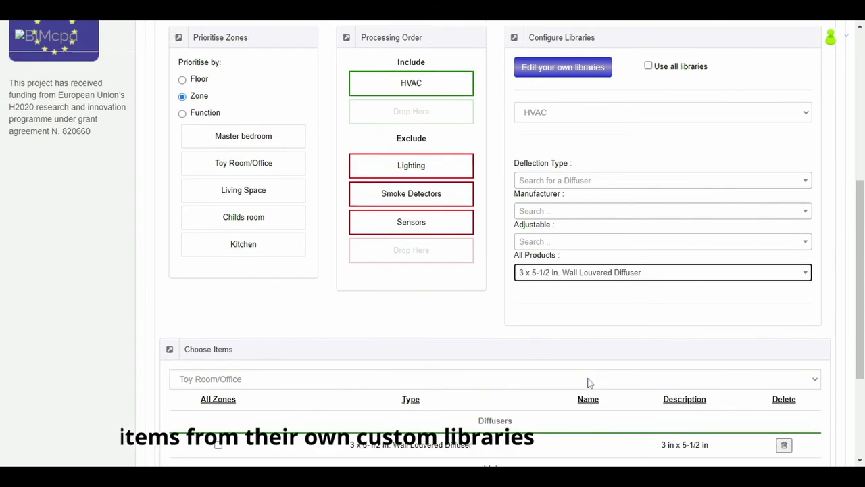
scroll(588, 382, up, 2)
click(558, 145)
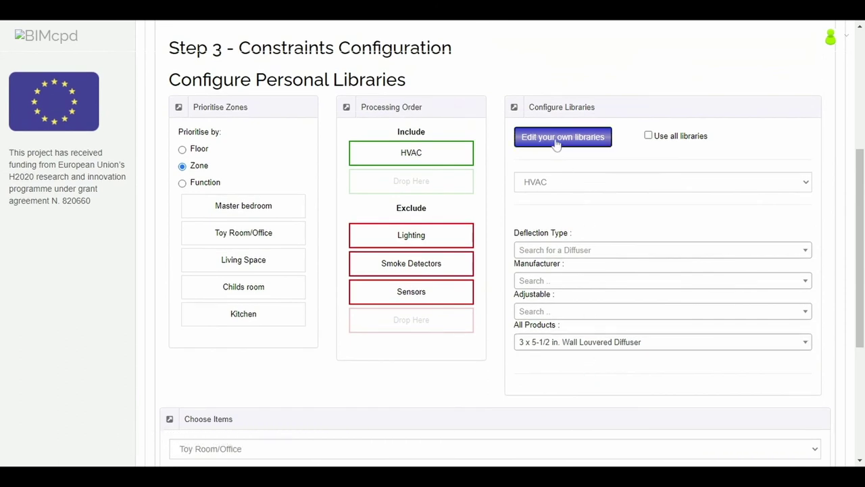
Add the 10 x 6 in. double deflection diffuser and Commercial 23-5/8 x 13-1/2 in. Ceiling Diffuser to the personal library, then save it
text(hva)
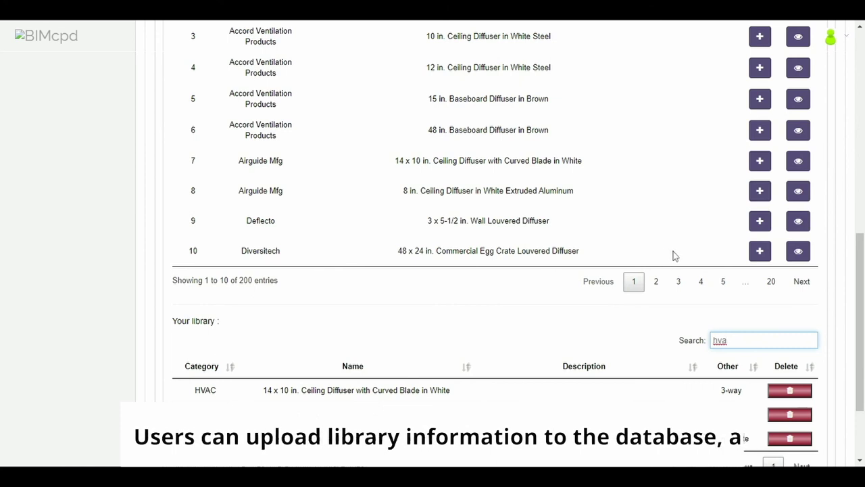
click(722, 282)
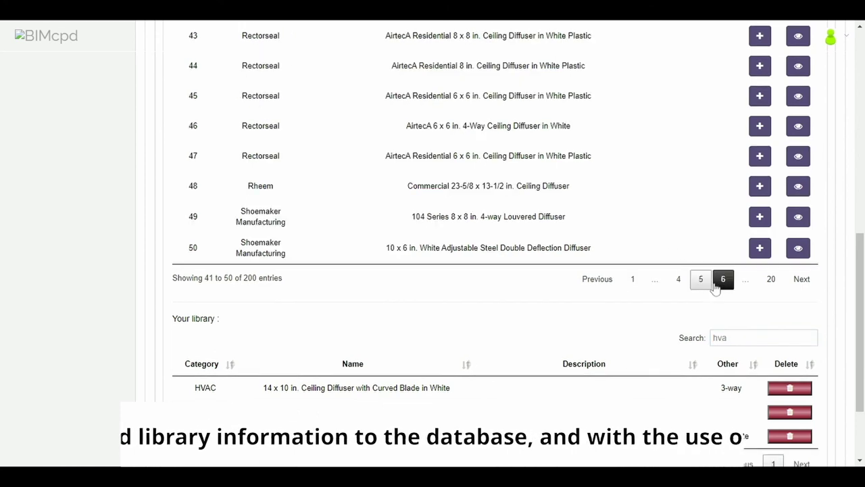
click(759, 248)
scroll(503, 322, down, 2)
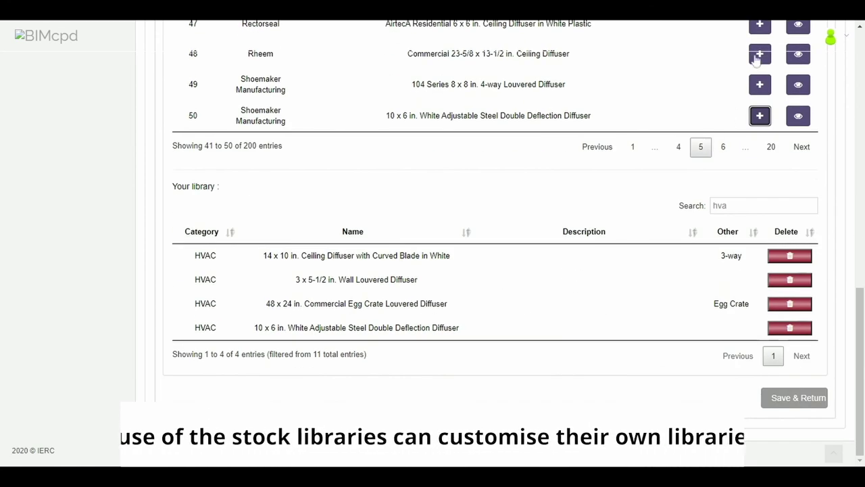
scroll(764, 62, up, 1)
click(761, 113)
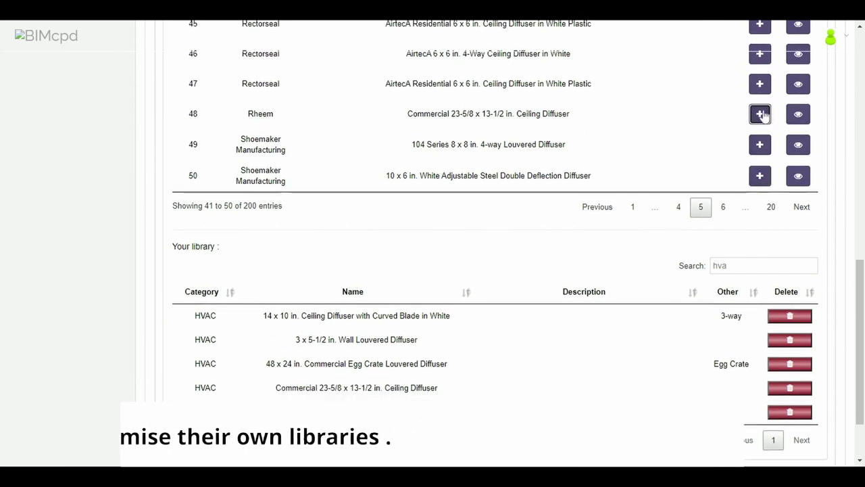
scroll(632, 184, down, 1)
scroll(632, 185, up, 1)
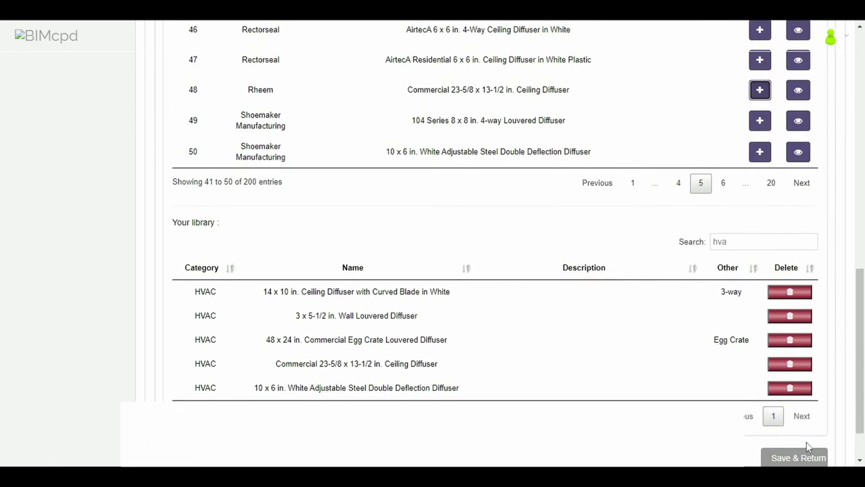
click(796, 457)
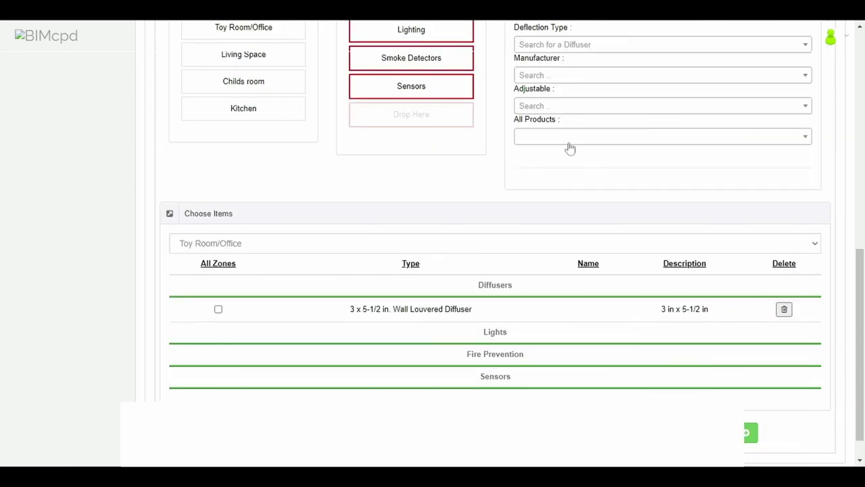
Replace the Wall Louvered Diffuser with the 10 x 6 in. double deflection diffuser
click(570, 144)
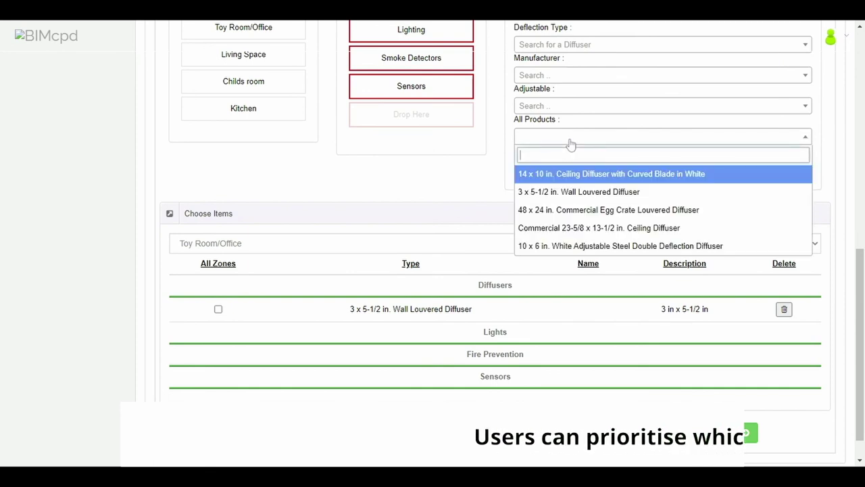
click(624, 248)
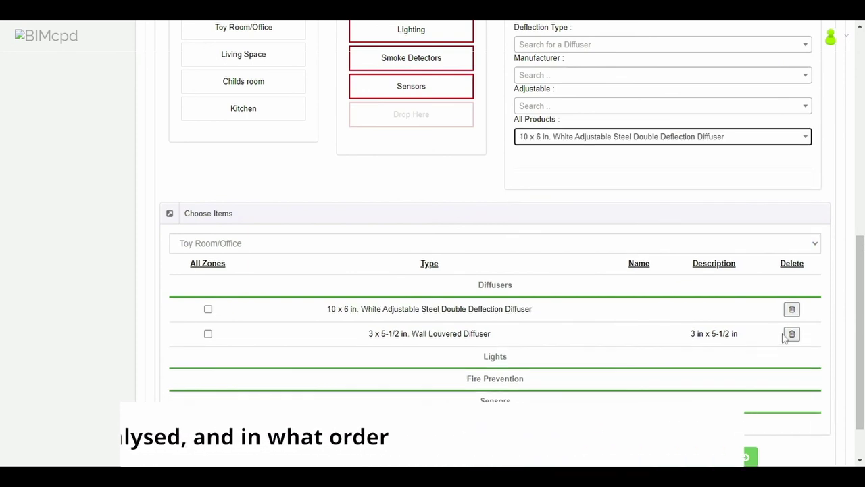
click(797, 335)
click(624, 272)
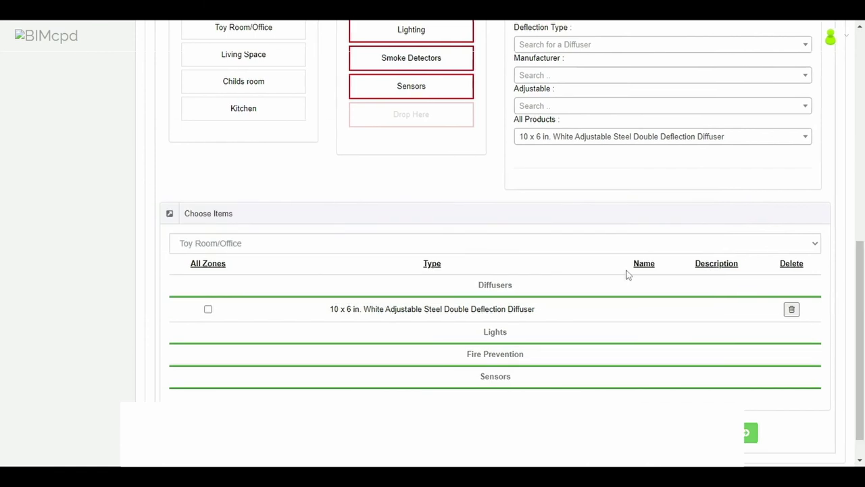
Include Lighting and Smoke Detectors, pick the Apollo Orbis A2S heat detector, and save the constraints
scroll(385, 186, up, 3)
drag(381, 155, 383, 157)
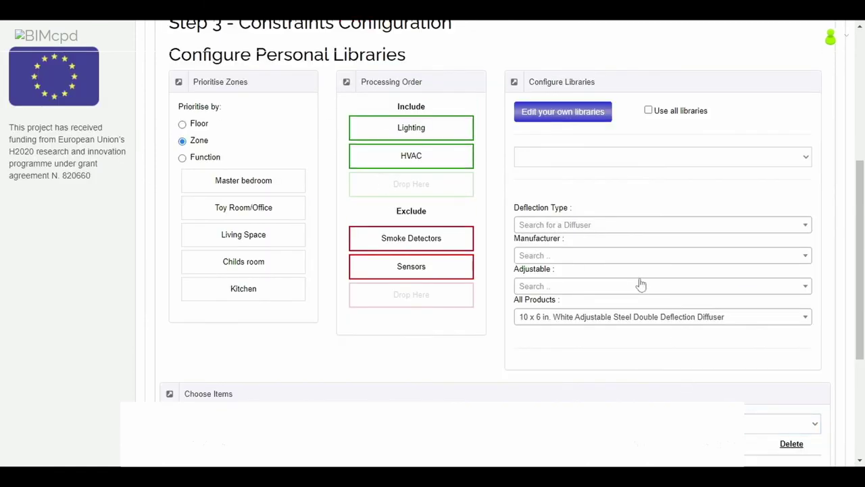
click(608, 223)
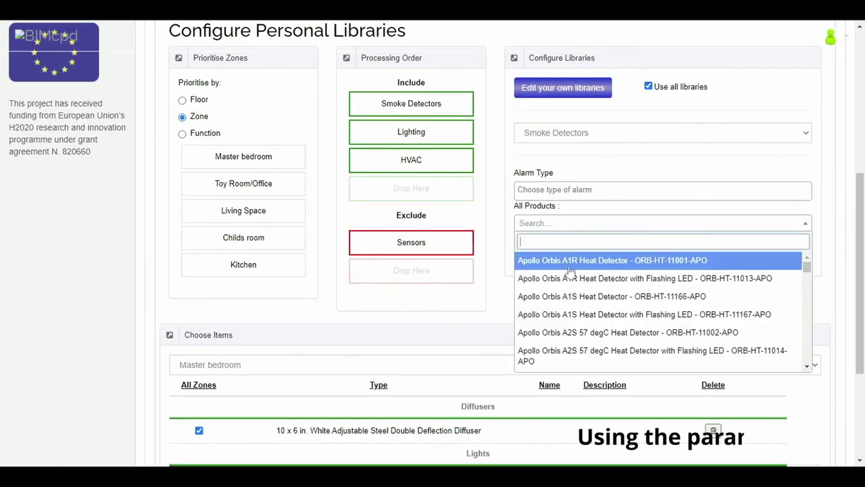
click(583, 331)
scroll(581, 335, down, 3)
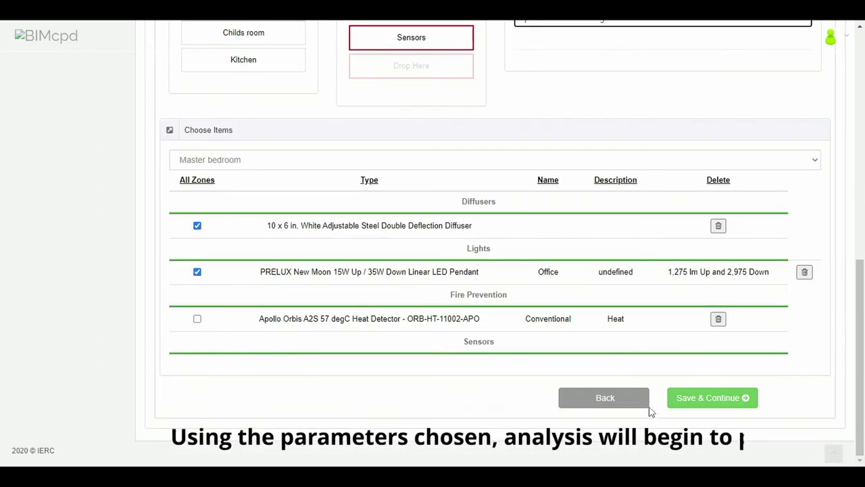
click(688, 392)
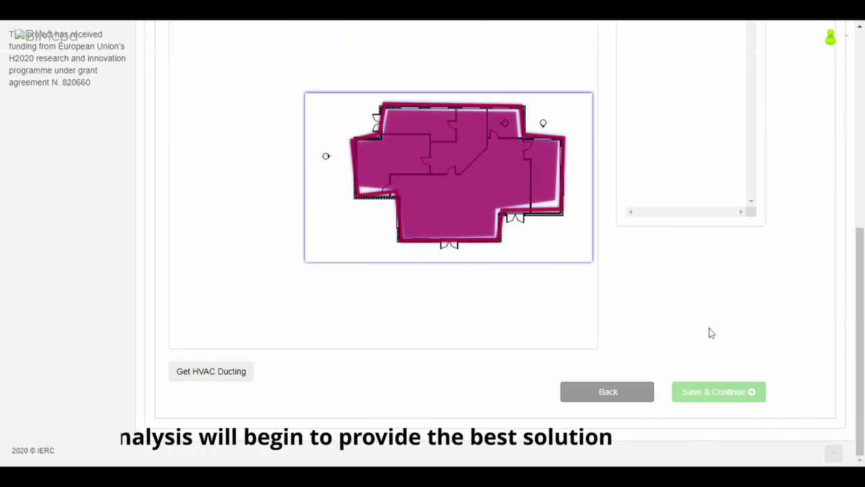
Request the HVAC ducting route with Get HVAC Ducting on the floor-plan analysis view
scroll(246, 384, down, 1)
click(224, 428)
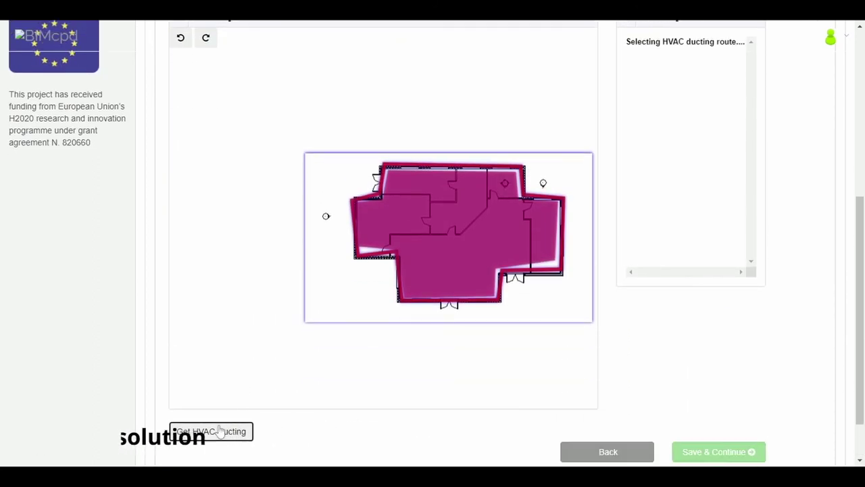